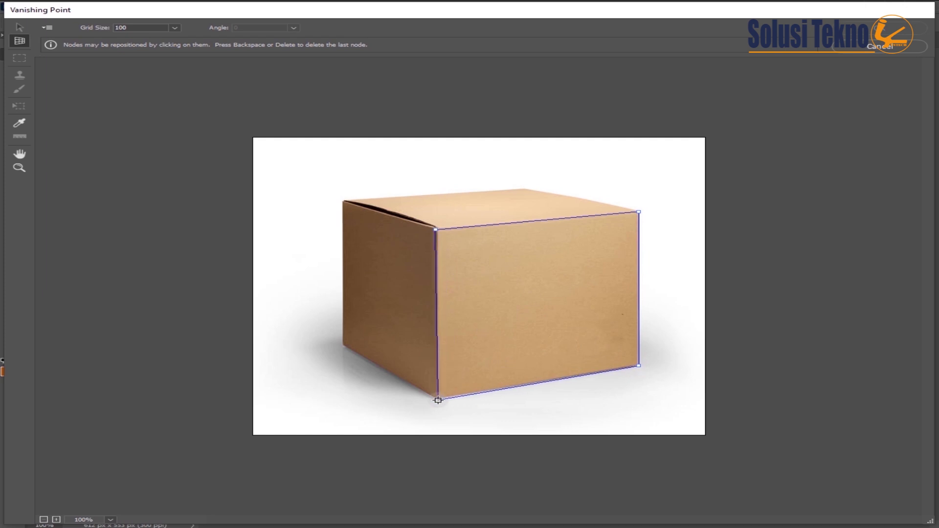
# Step: Extend the perspective plane around the box's vertical edge and fit the new plane's outer corners to the darker left face
pyautogui.moveTo(436, 315); pyautogui.dragTo(342, 320)
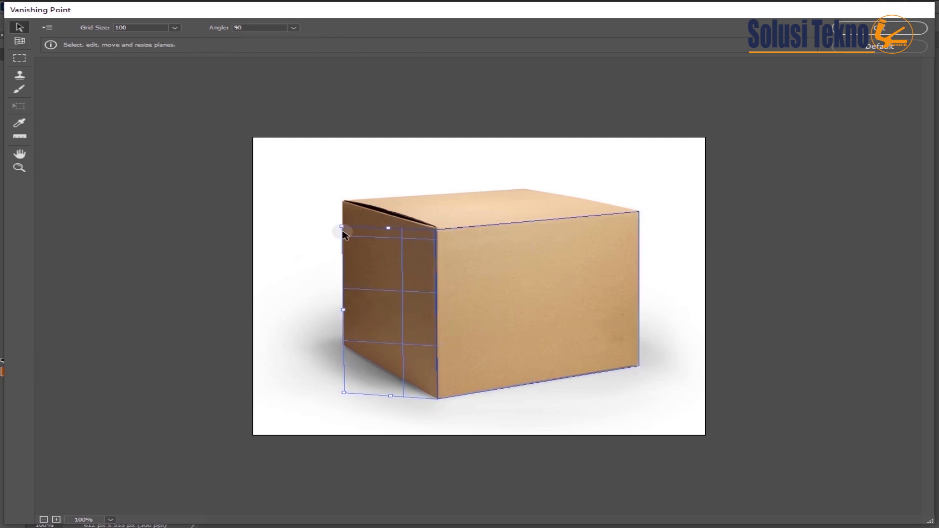
pyautogui.moveTo(341, 228); pyautogui.dragTo(341, 215)
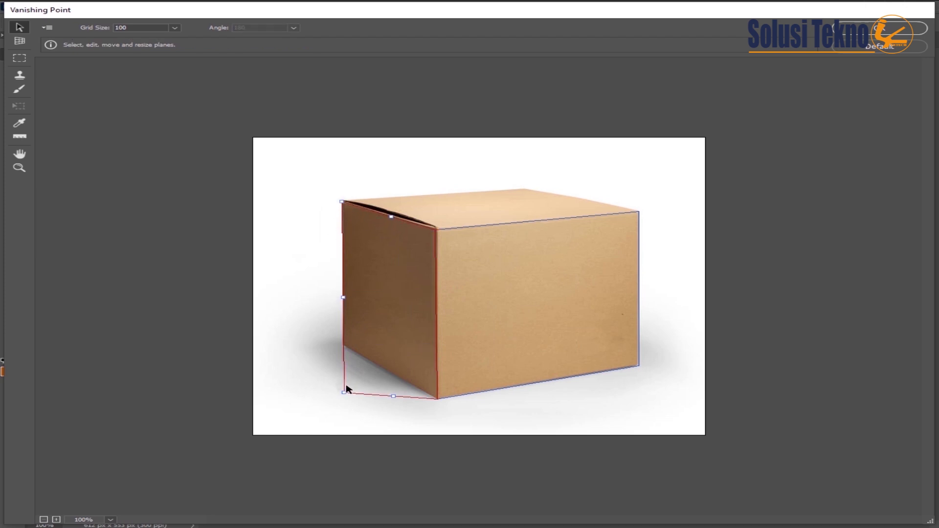
pyautogui.moveTo(344, 394); pyautogui.dragTo(344, 348)
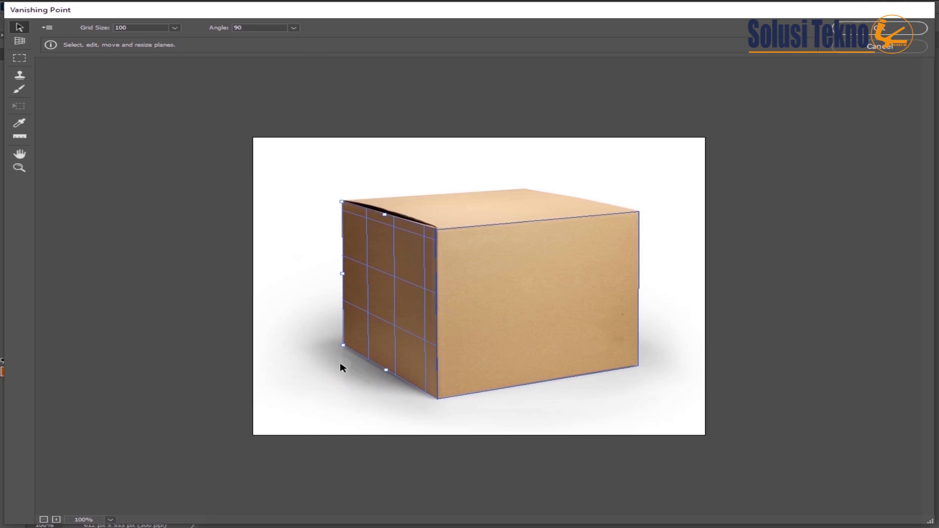
pyautogui.click(301, 293)
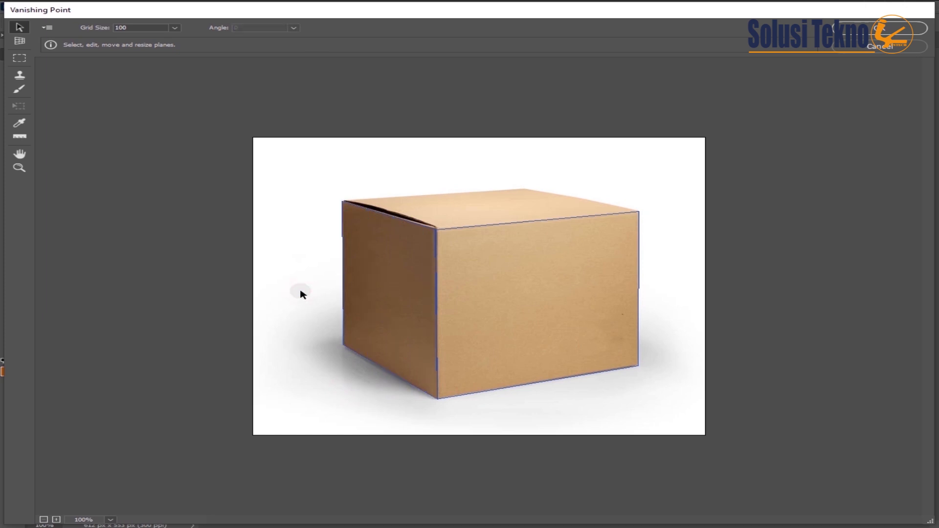
# Step: Paste the Western Digital logo, wrap it across both planes around the box's vertical edge, and apply the Vanishing Point result
pyautogui.hotkey('ctrl', 'v')
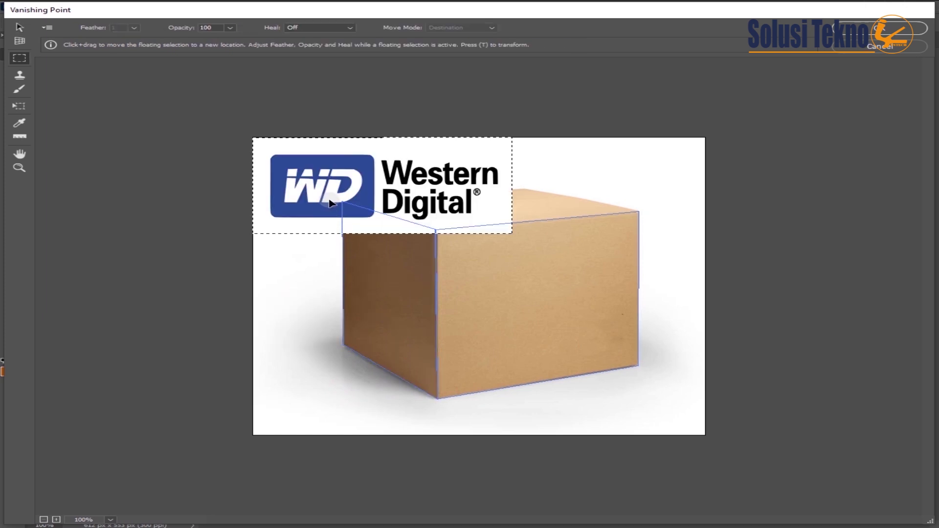
pyautogui.moveTo(315, 176); pyautogui.dragTo(395, 288)
pyautogui.moveTo(514, 327); pyautogui.dragTo(497, 338)
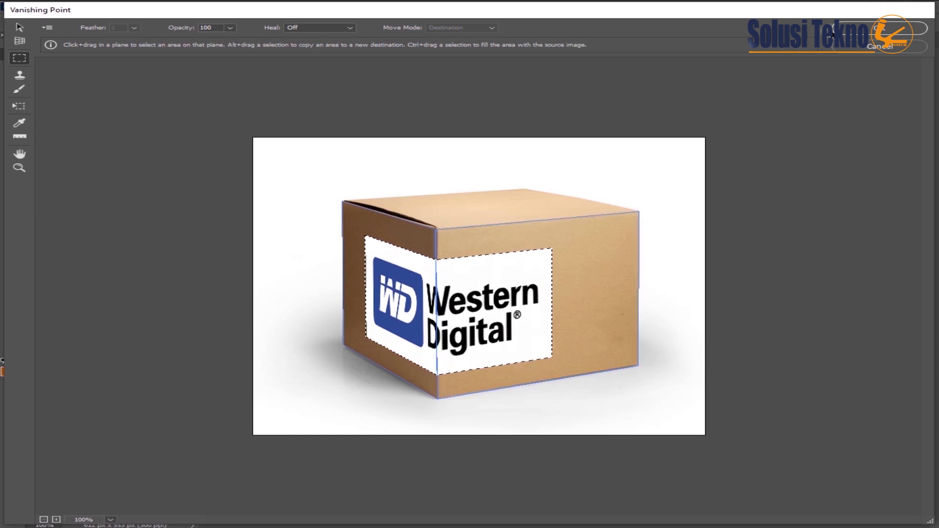
pyautogui.click(876, 28)
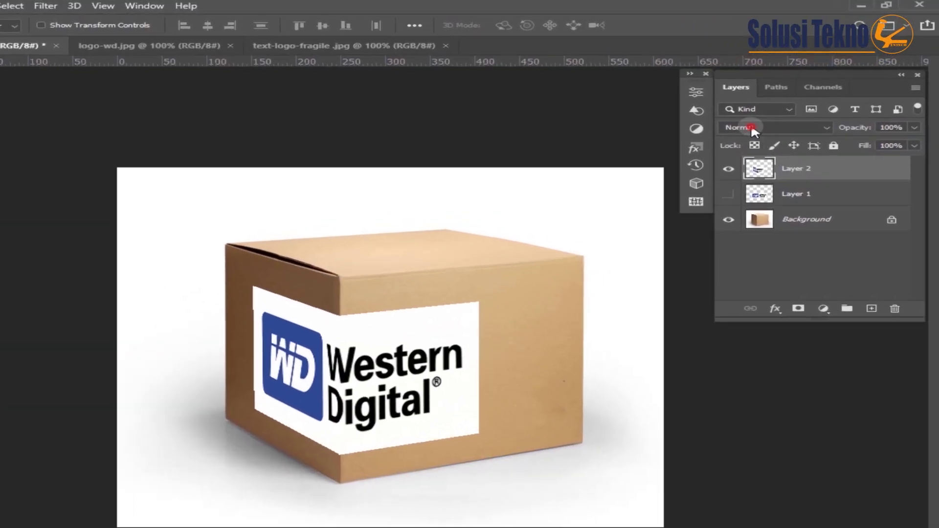
# Step: Set Layer 2's blend mode to Multiply and split its Underlying Layer white Blend If point to 130 / 255
pyautogui.click(782, 106)
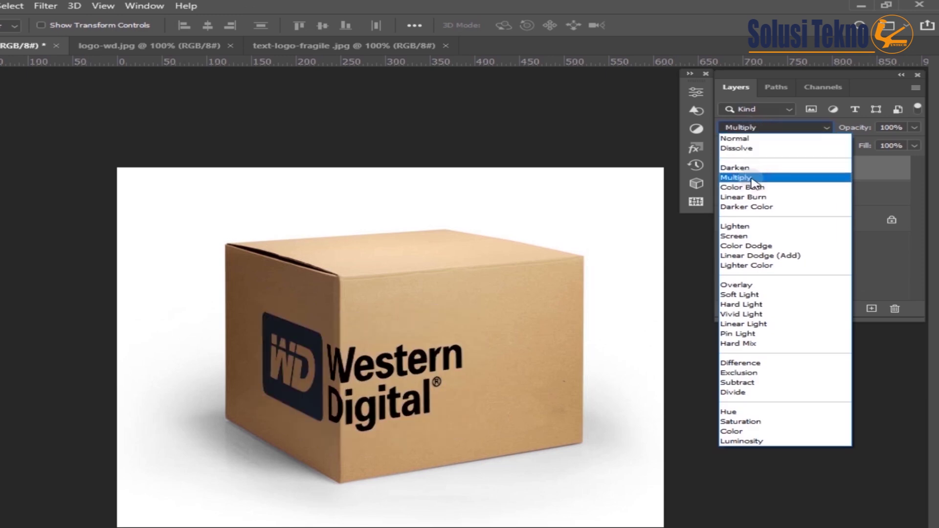
pyautogui.click(752, 177)
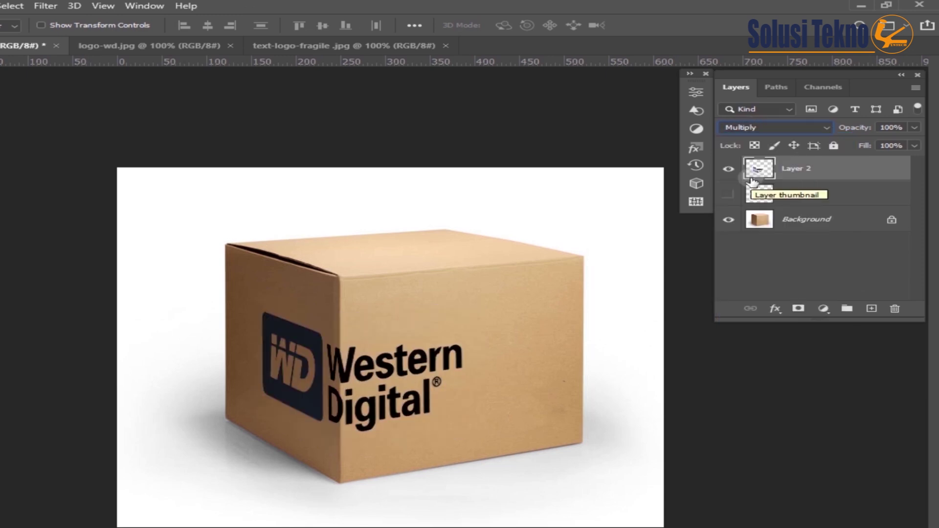
pyautogui.rightClick(802, 166)
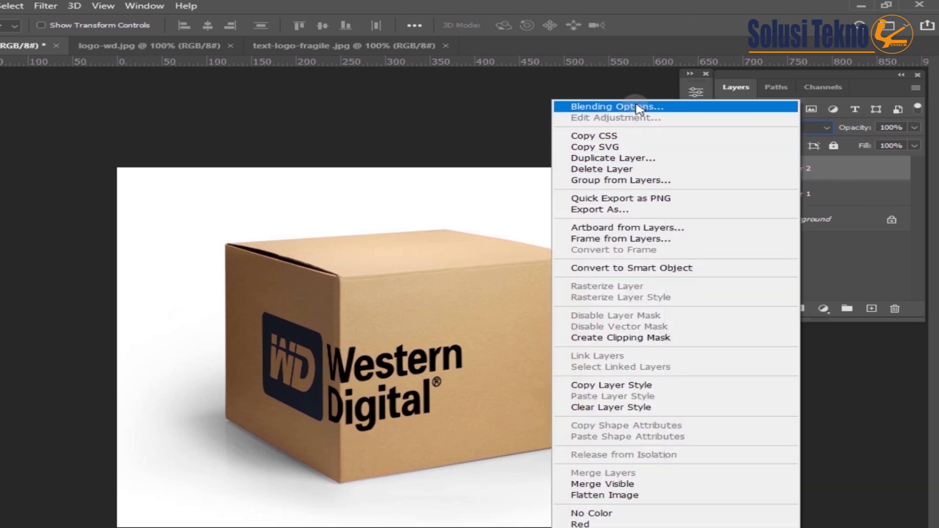
pyautogui.click(638, 106)
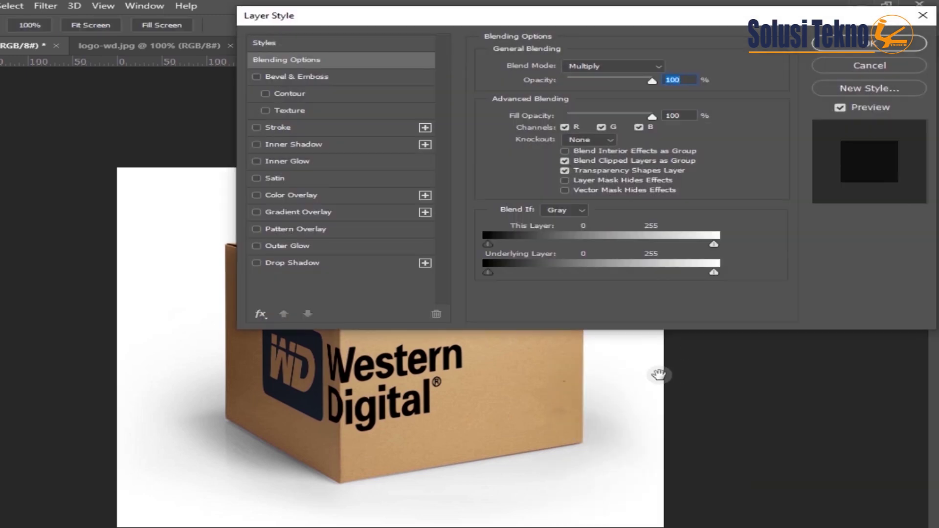
pyautogui.moveTo(714, 271); pyautogui.dragTo(614, 283)
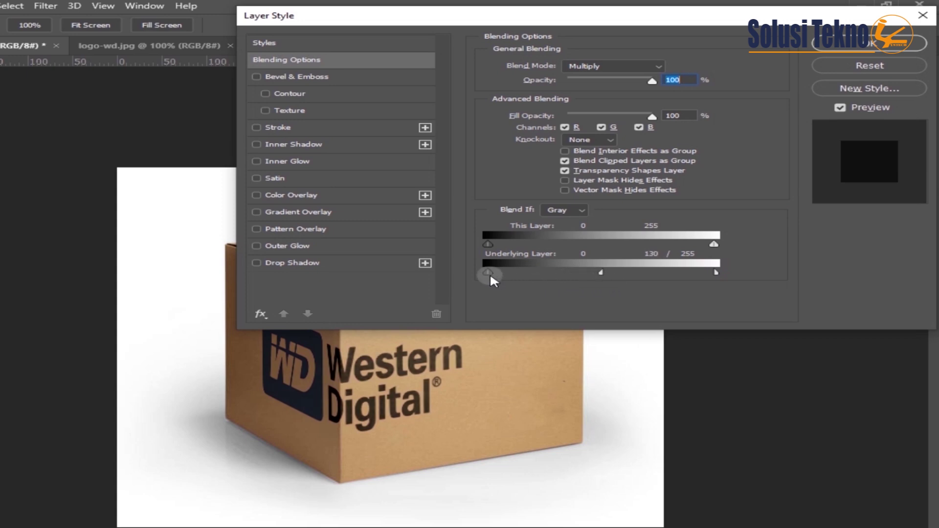
pyautogui.moveTo(518, 278); pyautogui.dragTo(492, 286)
pyautogui.click(855, 48)
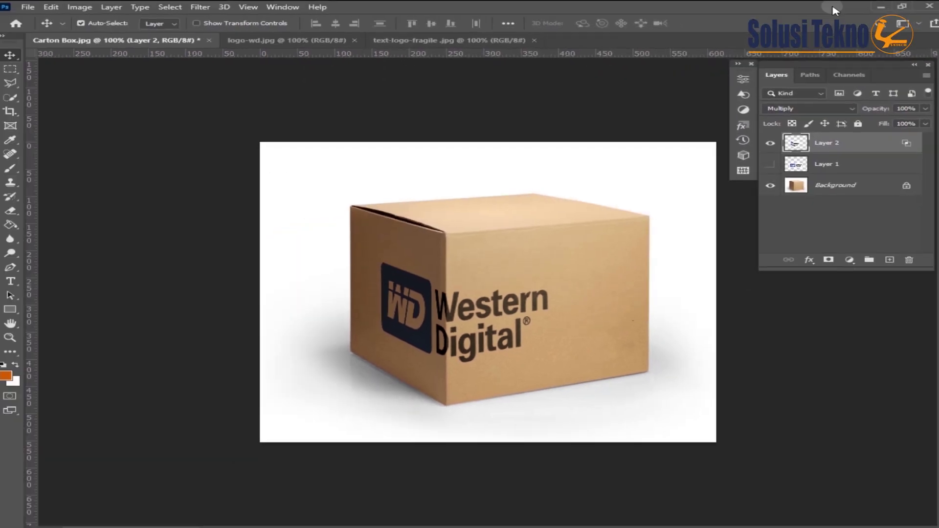
# Step: Copy the whole text-logo-fragile image and add a new empty layer in Carton Box.jpg
pyautogui.click(442, 41)
pyautogui.hotkey('ctrl', 'a')
pyautogui.hotkey('ctrl', 'c')
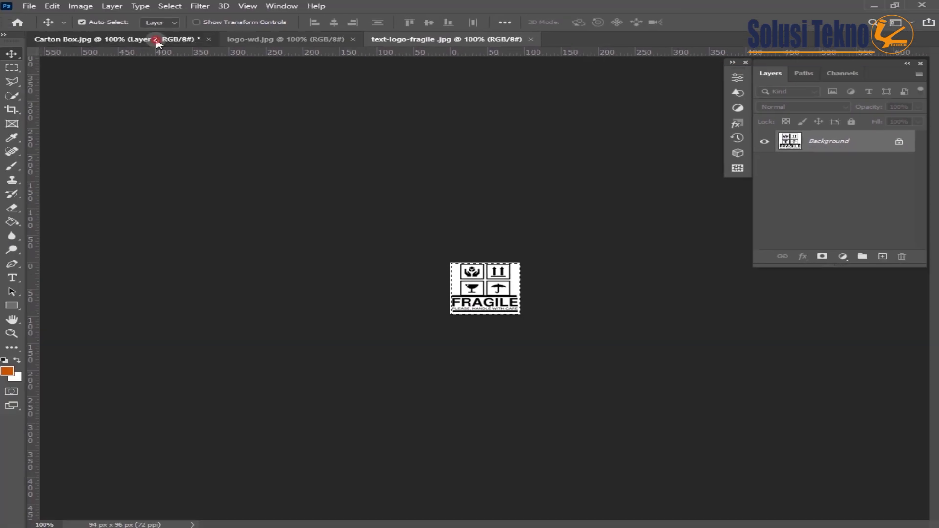
pyautogui.click(115, 11)
pyautogui.click(882, 260)
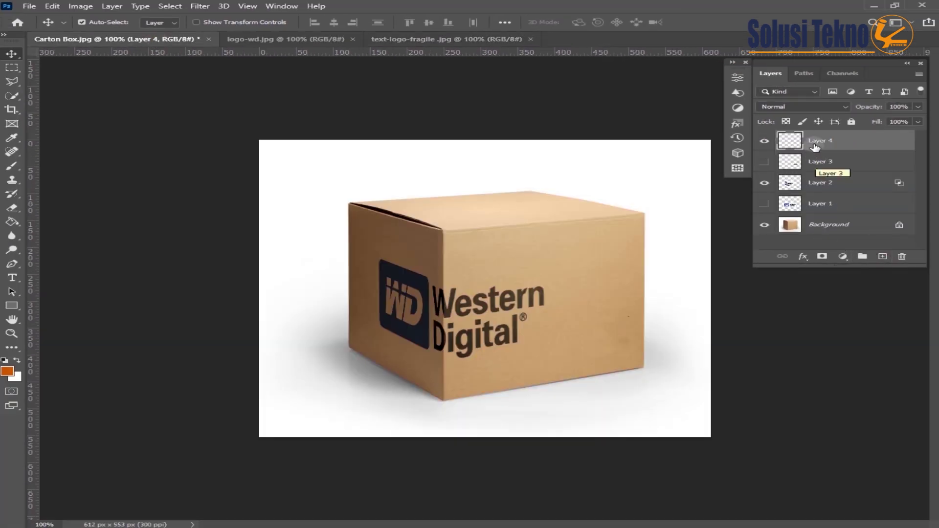
# Step: With Vanishing Point, paste the FRAGILE label onto the lower right area of the box's front face and apply it
pyautogui.click(200, 6)
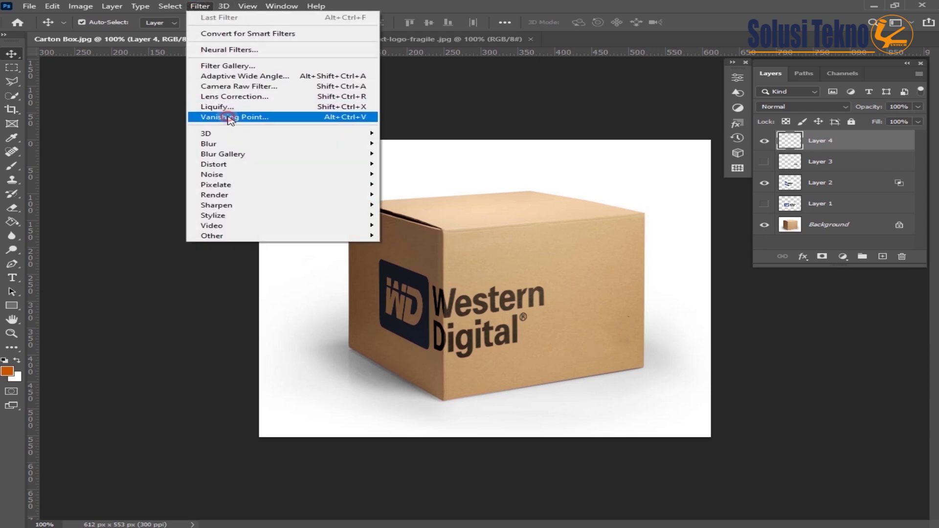
pyautogui.click(230, 117)
pyautogui.hotkey('ctrl', 'v')
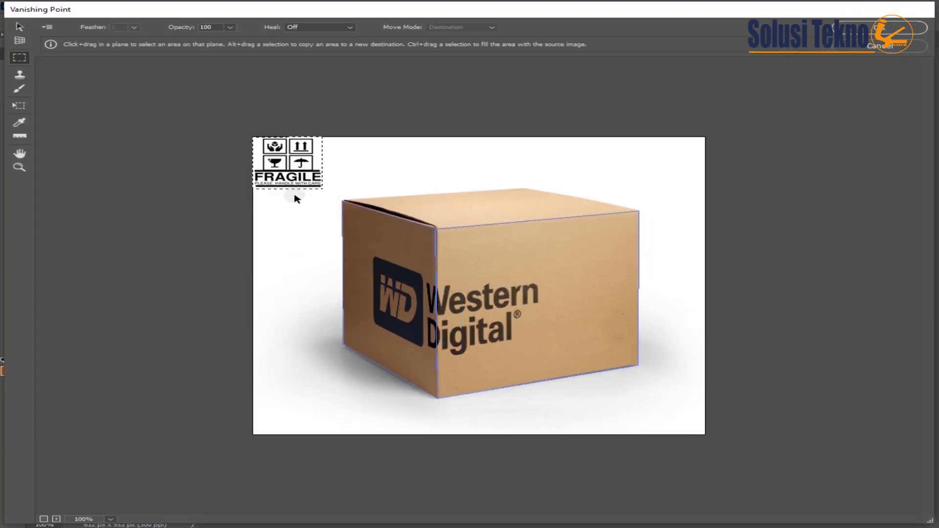
pyautogui.moveTo(286, 172); pyautogui.dragTo(595, 341)
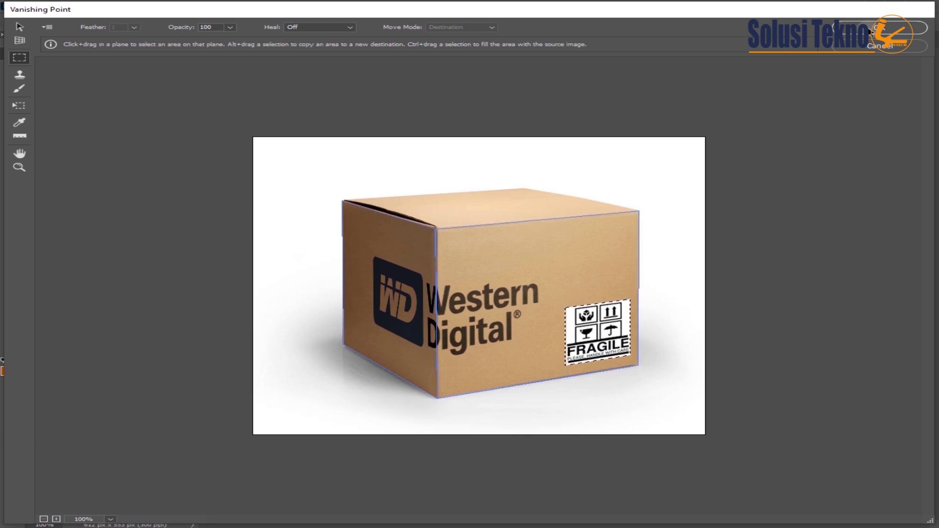
pyautogui.click(876, 27)
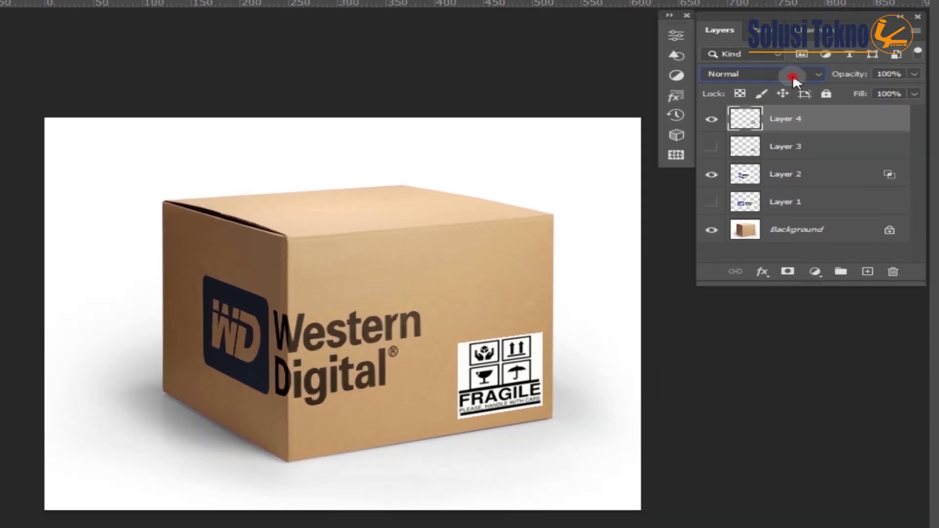
# Step: Set Layer 4's blend mode to Multiply and its Underlying Layer white Blend If point to 182
pyautogui.click(827, 107)
pyautogui.click(754, 130)
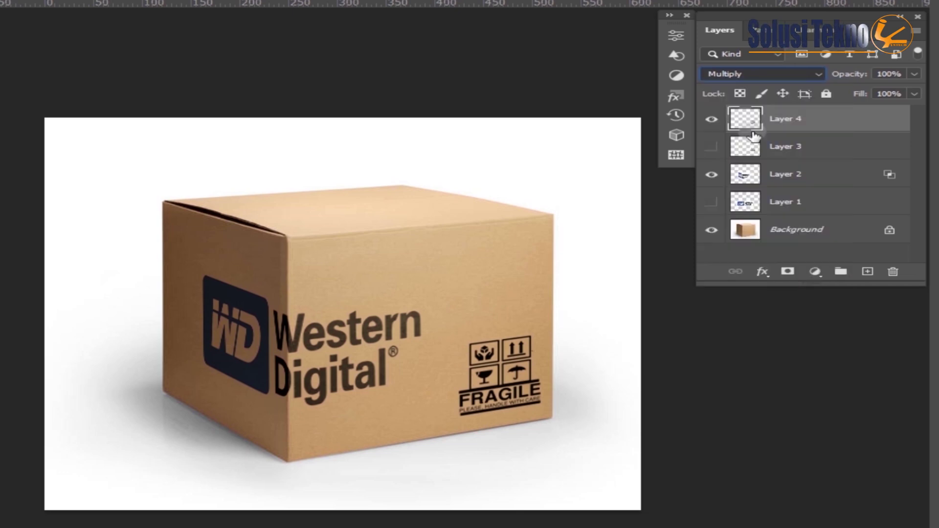
pyautogui.rightClick(782, 132)
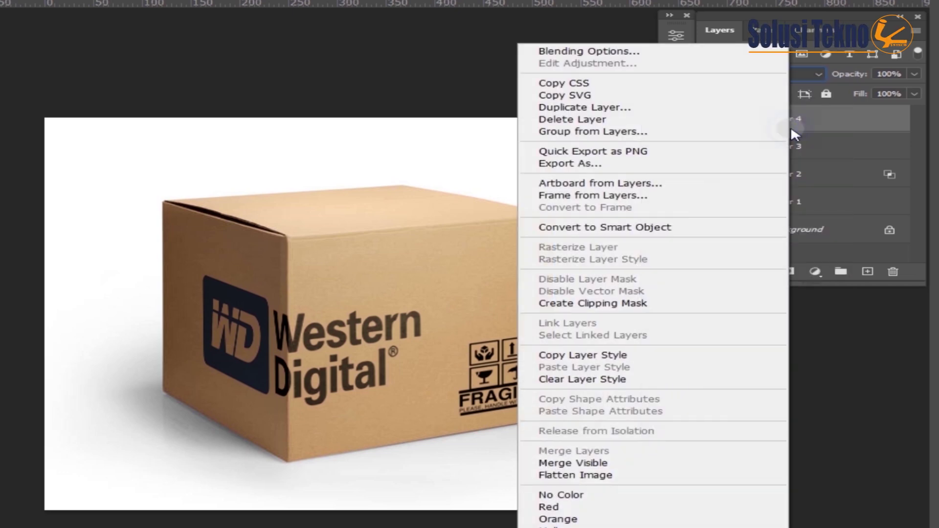
pyautogui.click(637, 48)
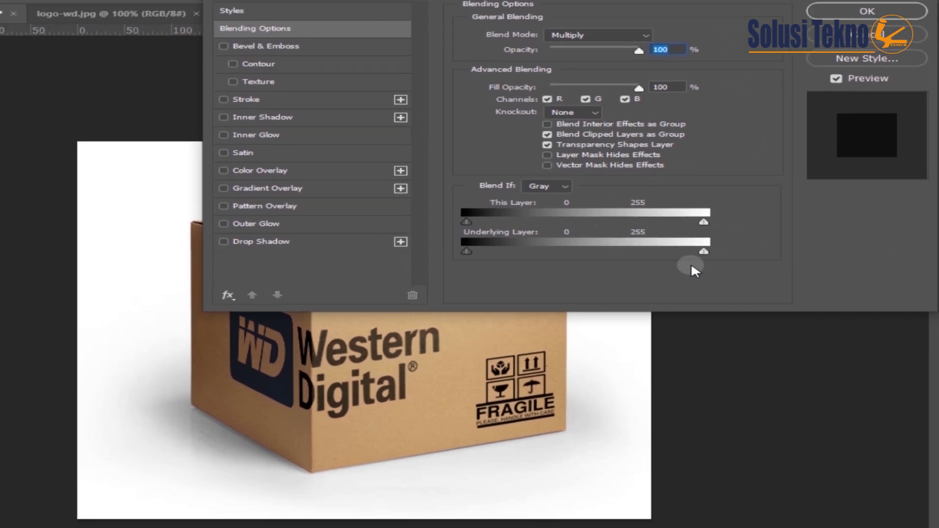
pyautogui.moveTo(694, 233); pyautogui.dragTo(692, 233)
pyautogui.moveTo(654, 274); pyautogui.dragTo(649, 277)
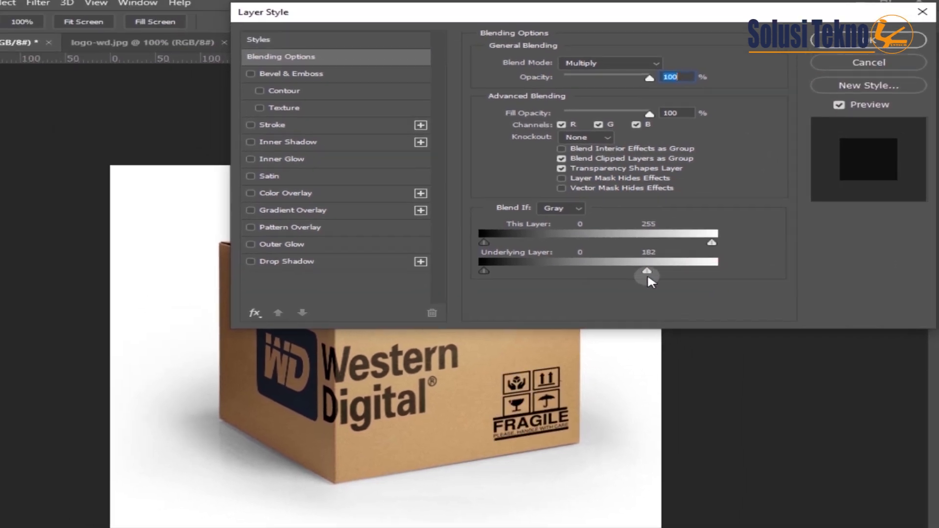
pyautogui.click(869, 40)
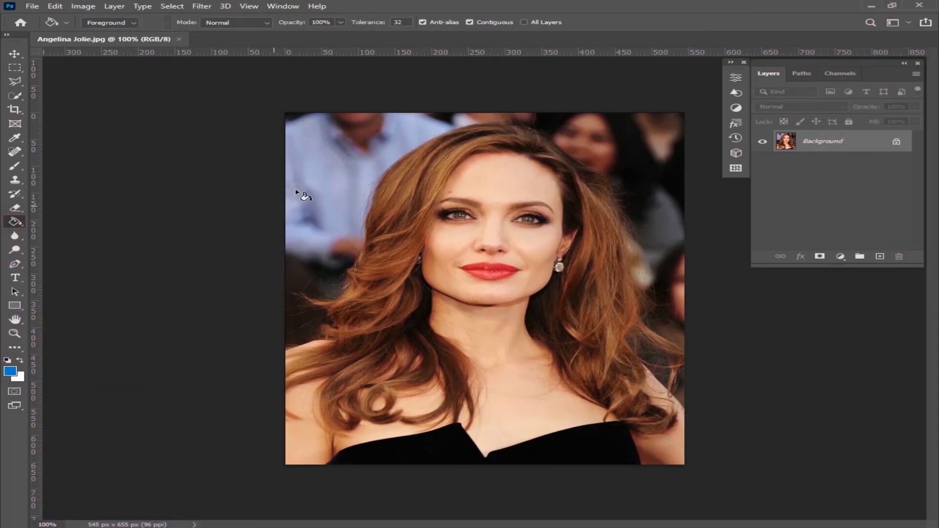
# Step: Try to fill the crowd areas behind the woman with blue using the Paint Bucket, and switch to the Pen tool
pyautogui.click(328, 178)
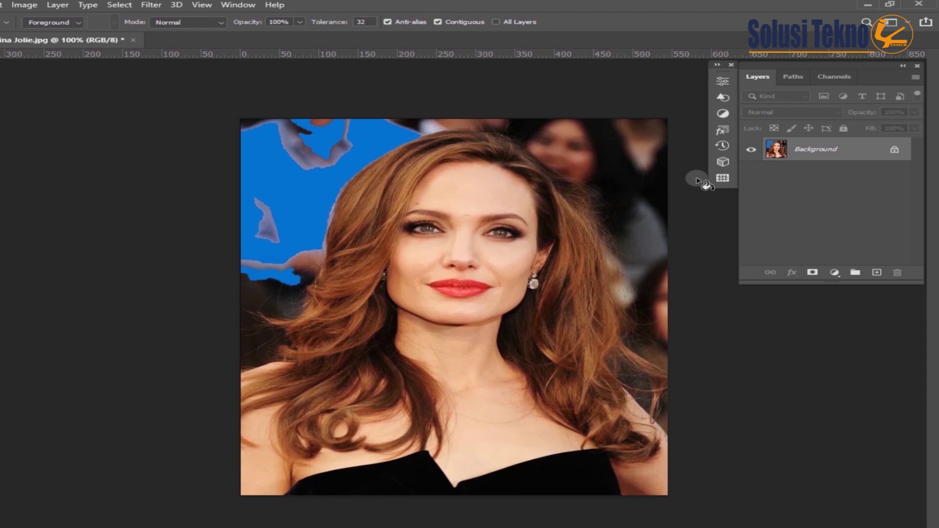
pyautogui.click(606, 137)
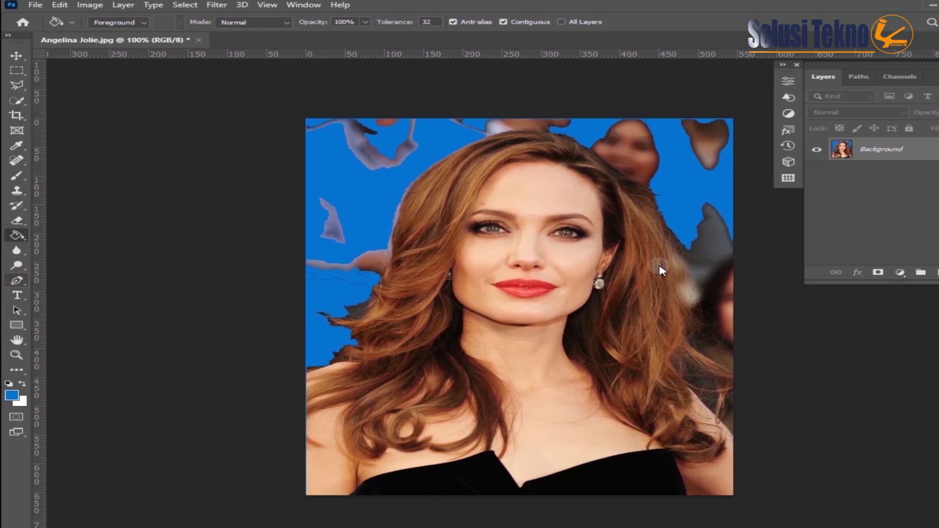
pyautogui.rightClick(17, 280)
pyautogui.click(74, 279)
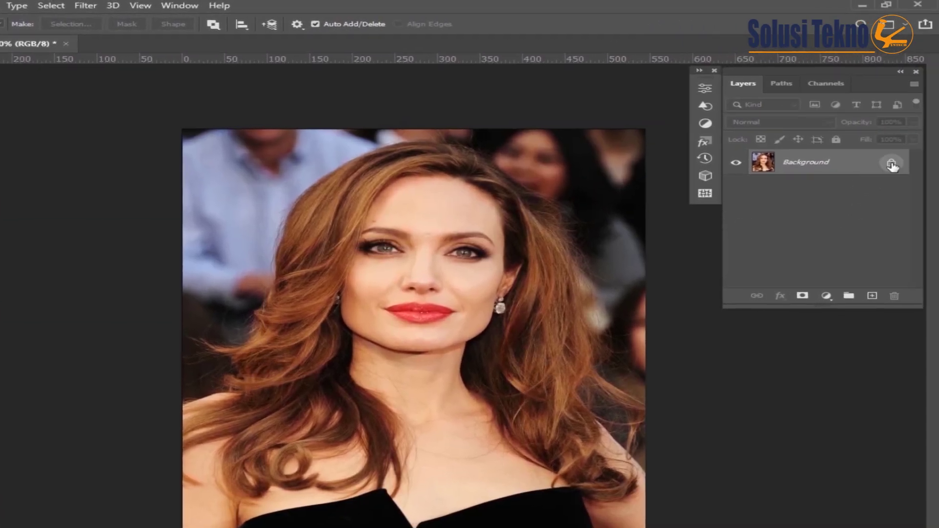
# Step: Unlock the portrait's Background layer and add a new empty layer beneath it
pyautogui.click(891, 164)
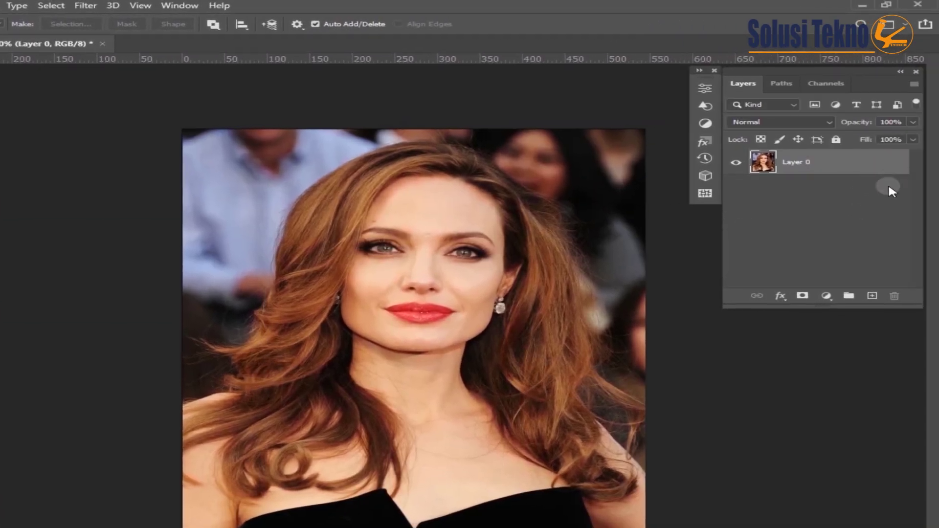
pyautogui.click(872, 295)
pyautogui.moveTo(825, 169); pyautogui.dragTo(810, 198)
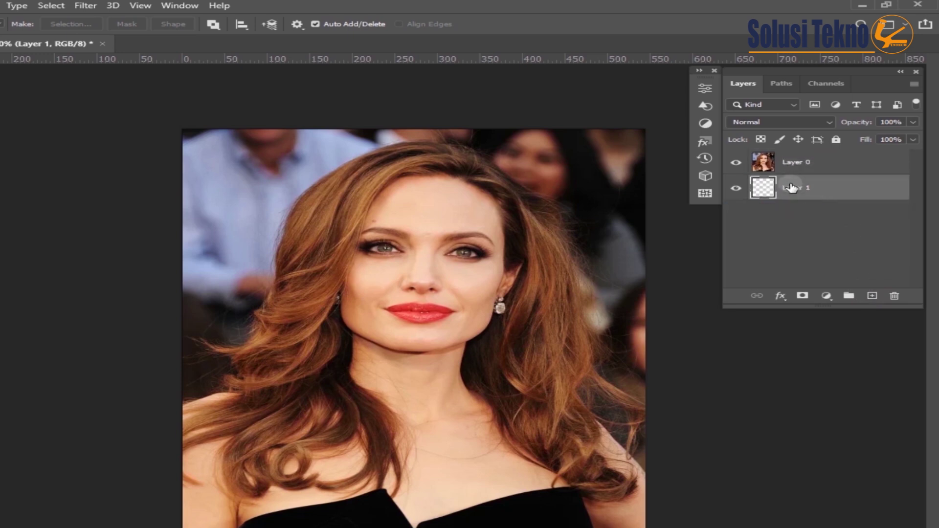
# Step: Fill Layer 1 with the blue foreground colour while Layer 0 is hidden, and show Layer 0 again
pyautogui.click(736, 162)
pyautogui.click(16, 254)
pyautogui.click(484, 252)
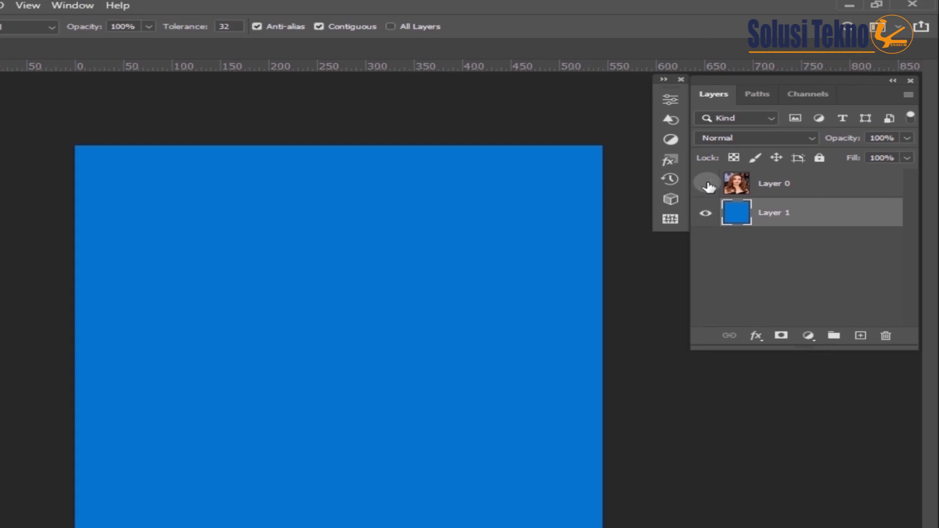
pyautogui.click(883, 162)
# Step: Make an automatic subject selection of the woman on Layer 0
pyautogui.click(778, 184)
pyautogui.click(155, 6)
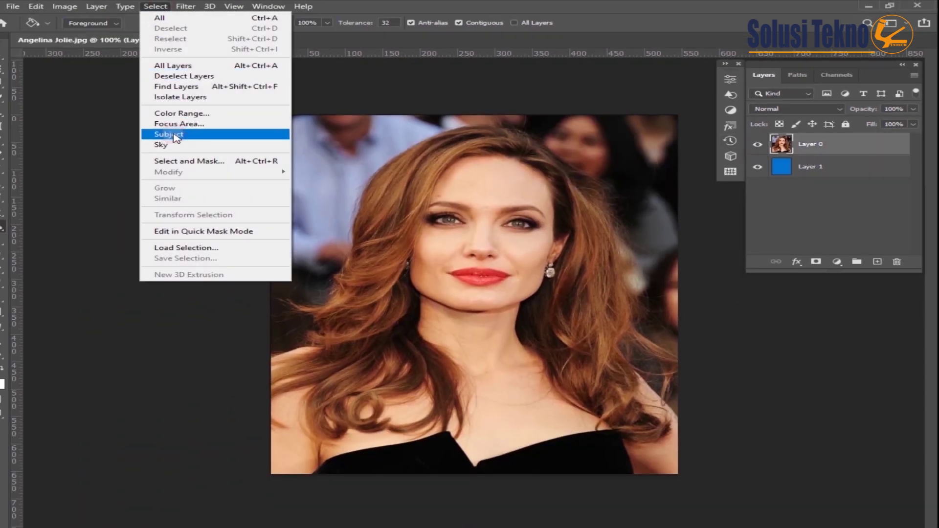
pyautogui.click(169, 134)
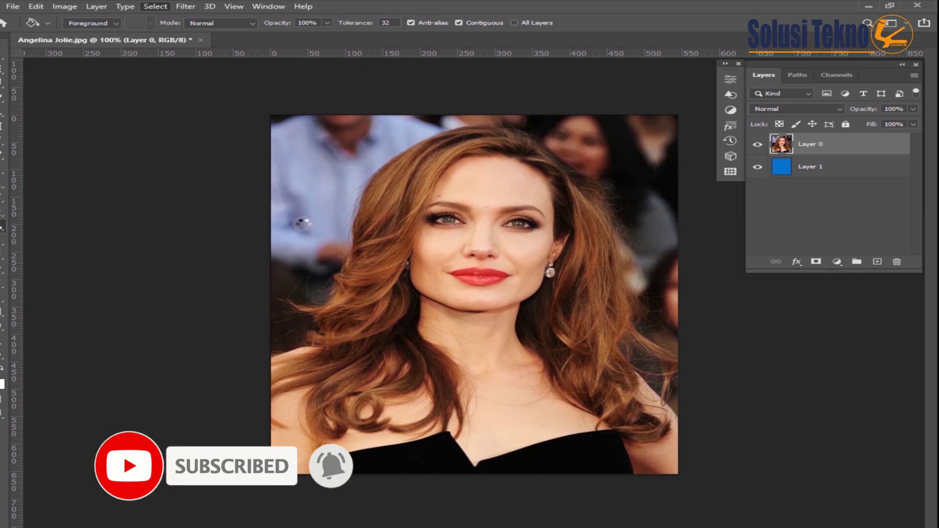
# Step: Refine the woman's selection with Select and Mask, decontaminating colours at 100% and outputting to a new layer with layer mask, and inspect the hair edges
pyautogui.click(163, 8)
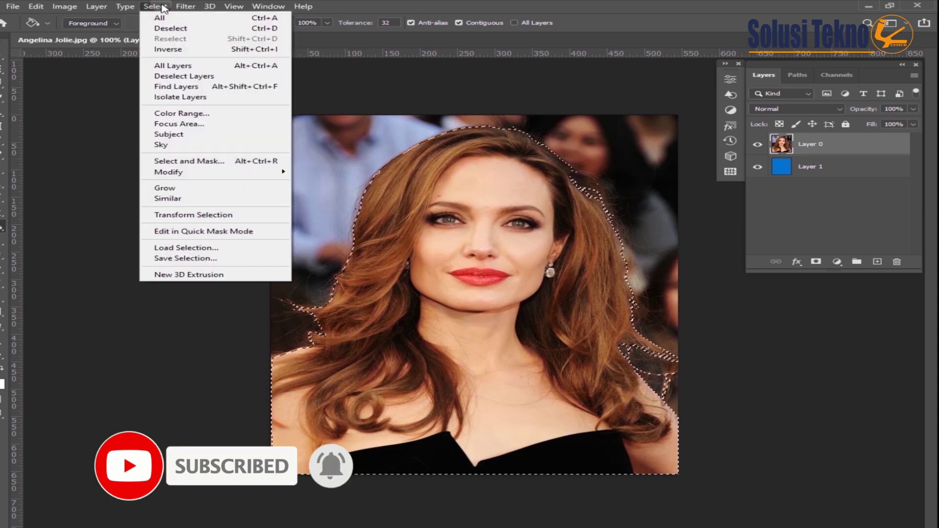
pyautogui.click(205, 165)
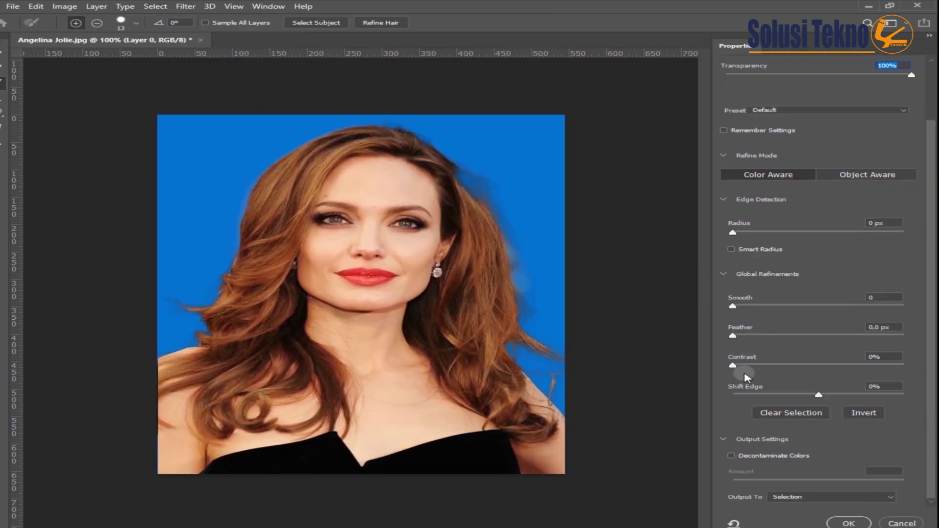
pyautogui.click(731, 456)
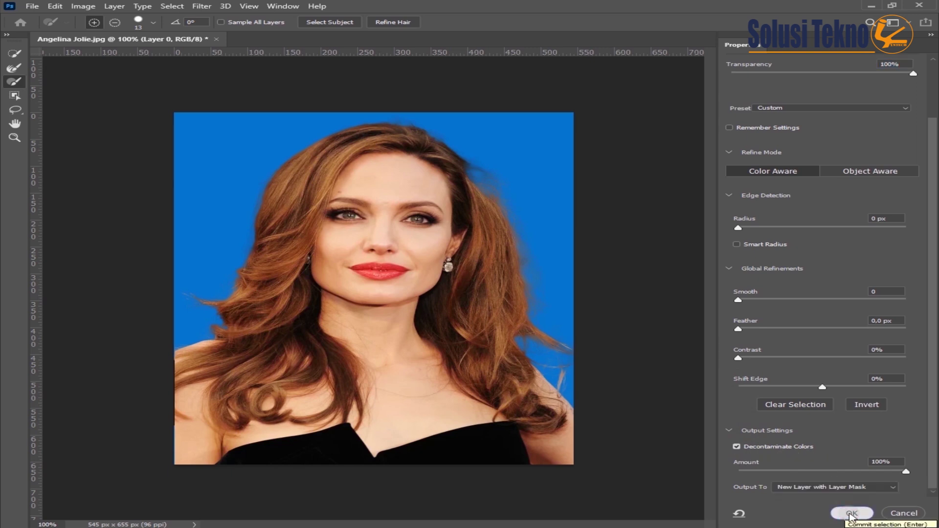
pyautogui.click(851, 513)
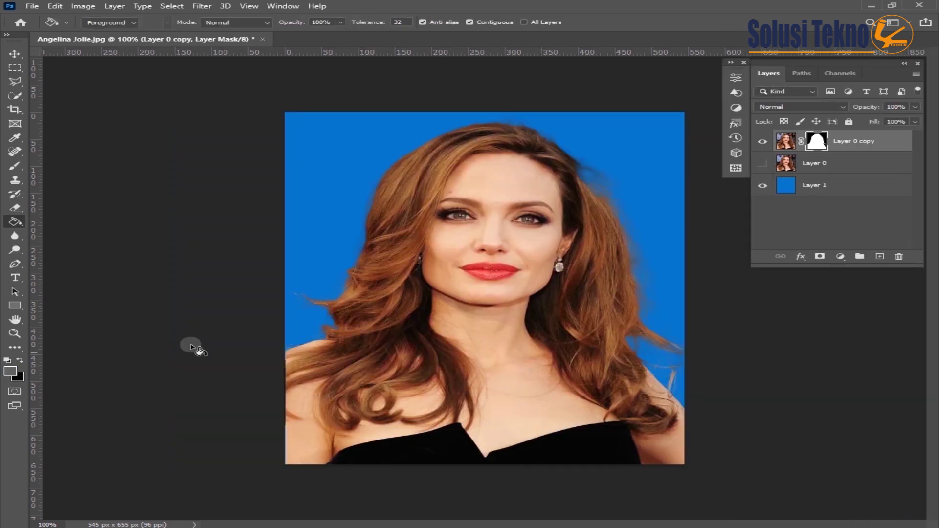
pyautogui.click(14, 334)
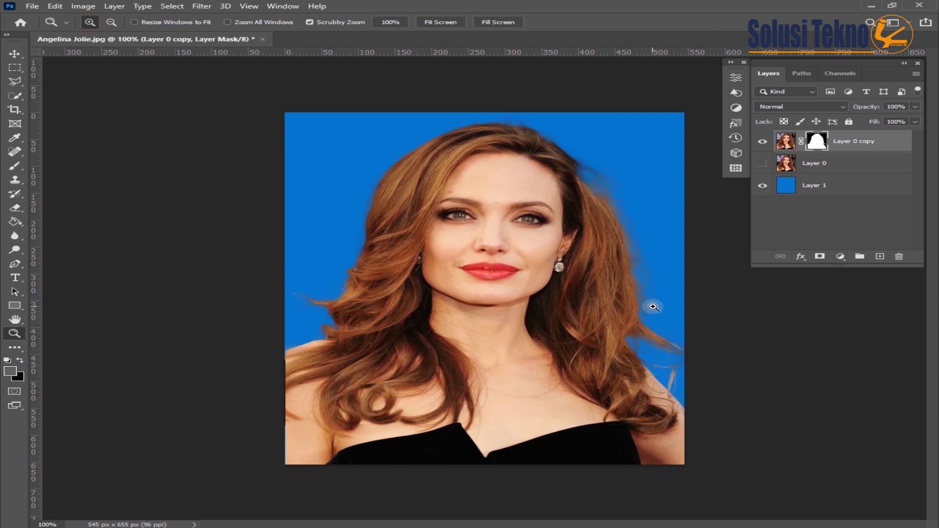
pyautogui.click(654, 307)
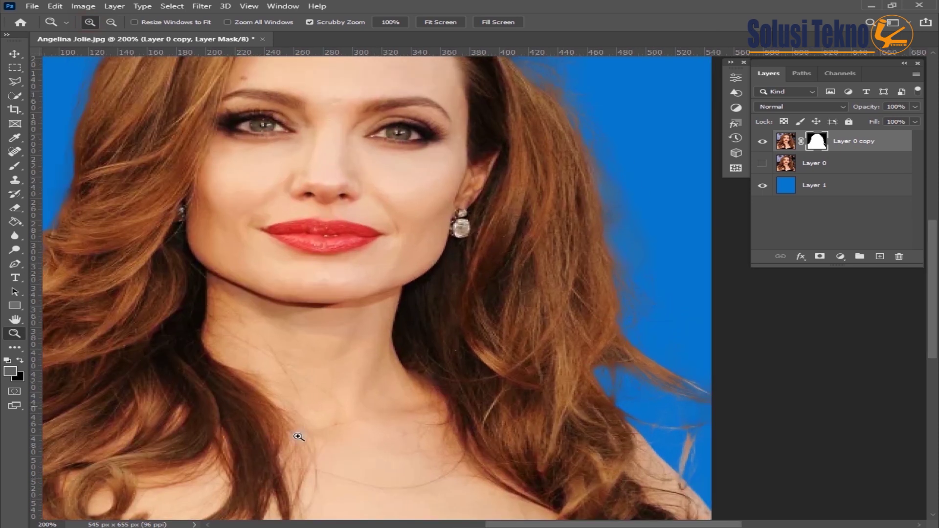
pyautogui.hotkey('ctrl', '-')
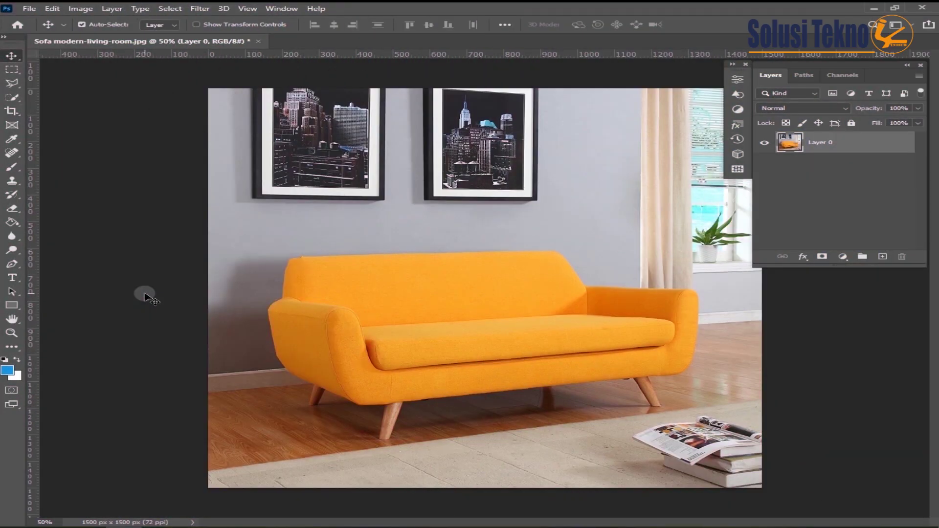
# Step: Try to paint over the orange sofa's backrest in the blue foreground colour with the Brush tool
pyautogui.click(15, 169)
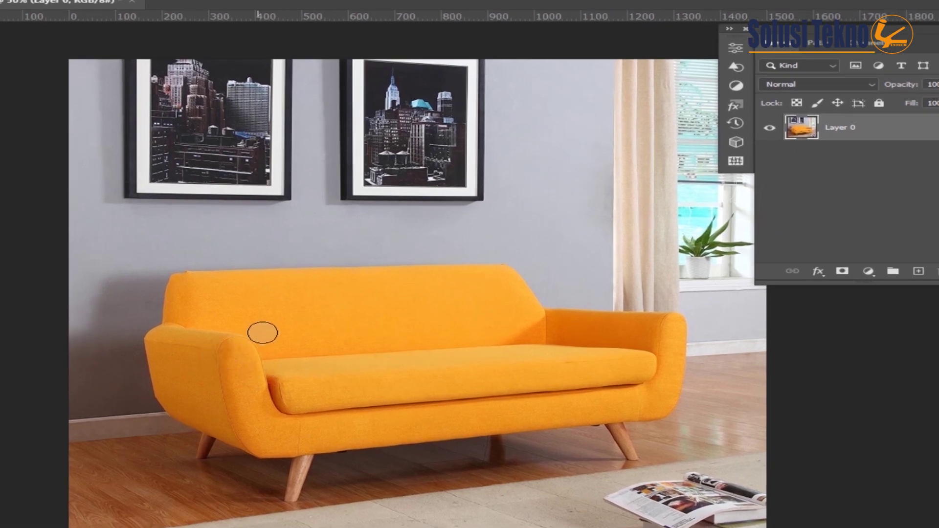
pyautogui.moveTo(263, 333)
pyautogui.mouseDown()
pyautogui.moveTo(444, 306)
pyautogui.moveTo(244, 314)
pyautogui.moveTo(266, 310)
pyautogui.moveTo(201, 298)
pyautogui.moveTo(289, 345)
pyautogui.mouseUp()
pyautogui.moveTo(455, 325)
pyautogui.mouseDown()
pyautogui.moveTo(335, 340)
pyautogui.moveTo(410, 352)
pyautogui.moveTo(275, 349)
pyautogui.moveTo(286, 365)
pyautogui.moveTo(467, 359)
pyautogui.moveTo(308, 397)
pyautogui.moveTo(337, 377)
pyautogui.moveTo(486, 354)
pyautogui.moveTo(399, 350)
pyautogui.moveTo(504, 358)
pyautogui.moveTo(364, 375)
pyautogui.moveTo(565, 350)
pyautogui.mouseUp()
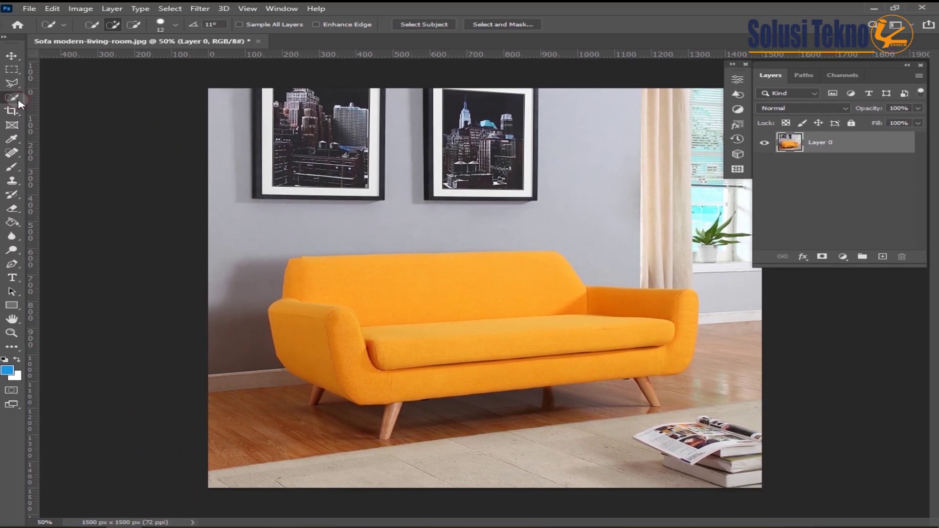
# Step: Select the sofa with the Object Selection tool and mask a duplicate of Layer 0 with that selection
pyautogui.rightClick(19, 102)
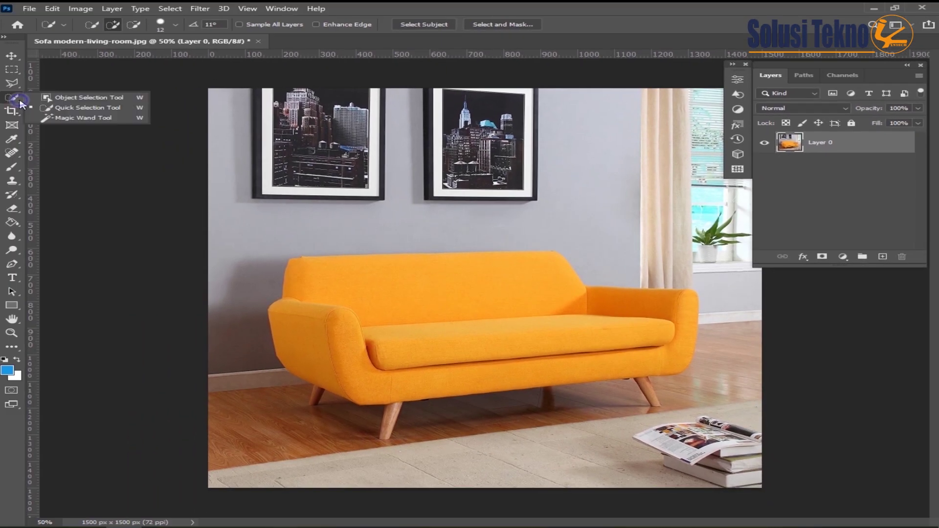
pyautogui.click(63, 97)
pyautogui.moveTo(201, 215); pyautogui.dragTo(761, 433)
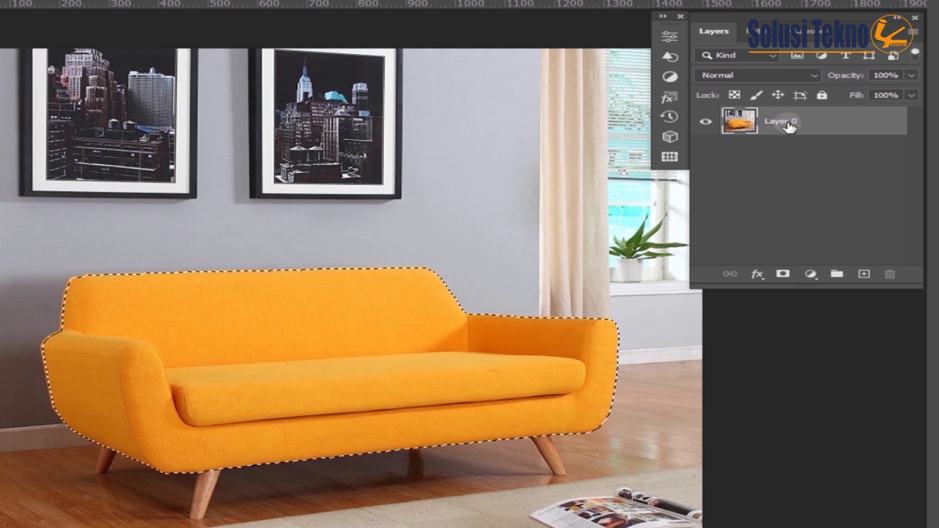
pyautogui.moveTo(789, 128); pyautogui.dragTo(867, 280)
pyautogui.click(783, 274)
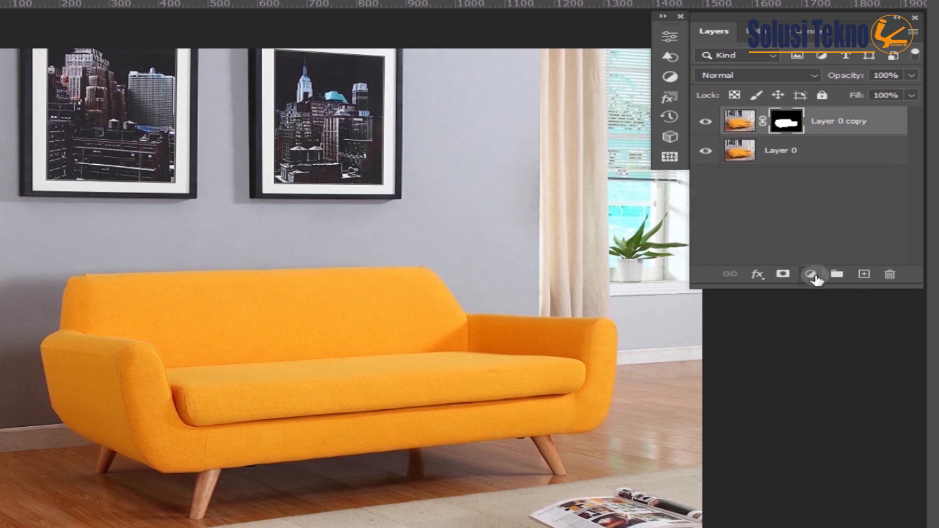
# Step: Recolour the sofa blue with a #1896e6 Solid Color fill layer clipped to Layer 0 copy in Color blend mode
pyautogui.click(811, 275)
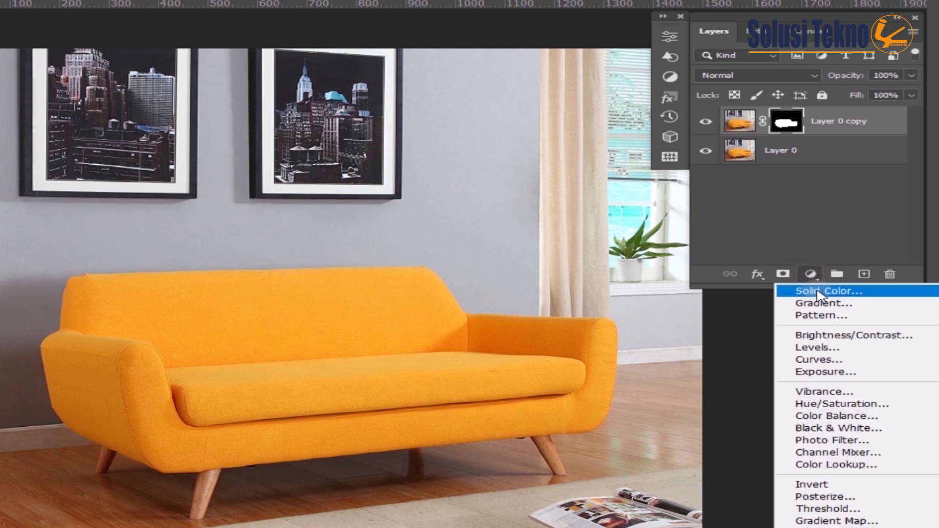
pyautogui.click(817, 292)
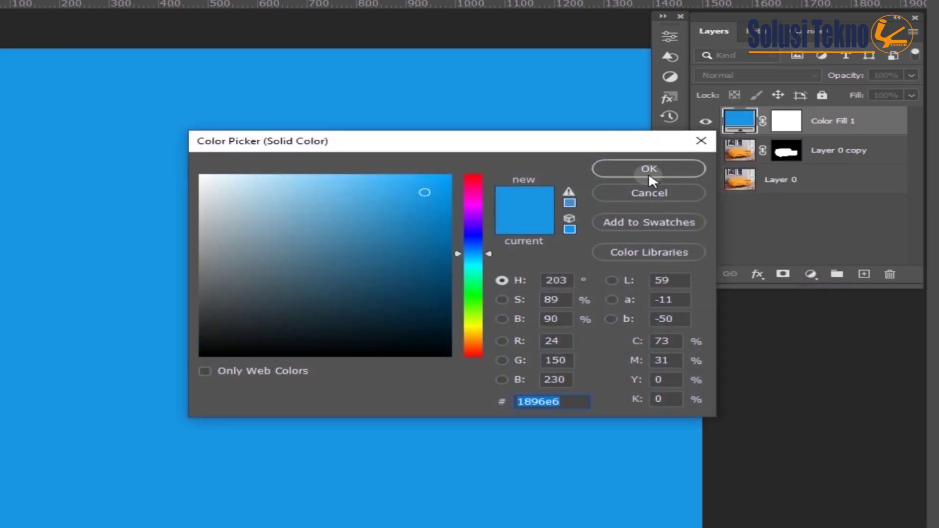
pyautogui.click(640, 170)
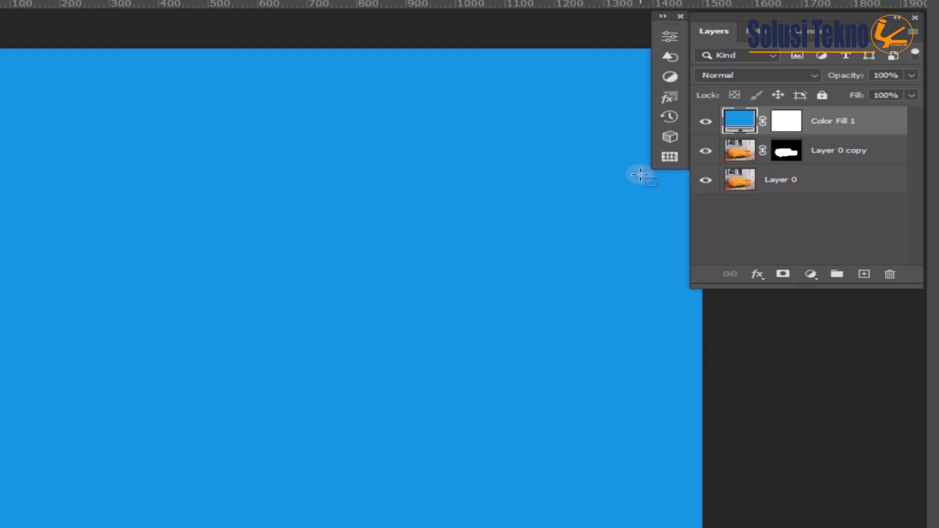
pyautogui.scroll(1, 797, 138)
pyautogui.keyDown('alt'); pyautogui.click(786, 135); pyautogui.keyUp('alt')
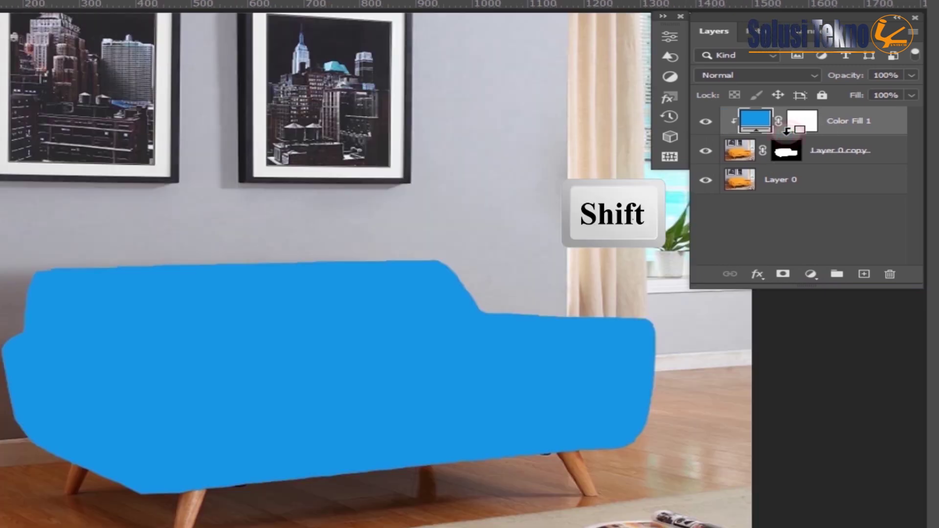
pyautogui.click(765, 70)
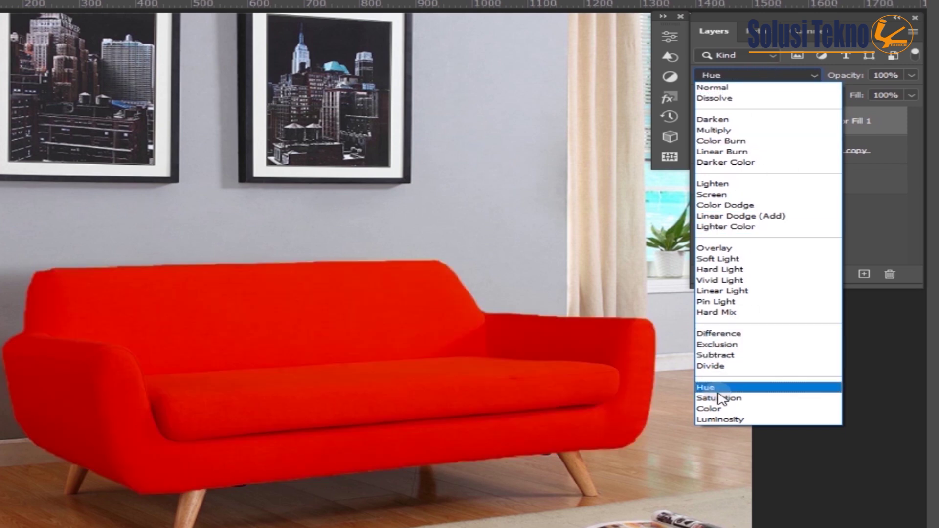
pyautogui.click(713, 409)
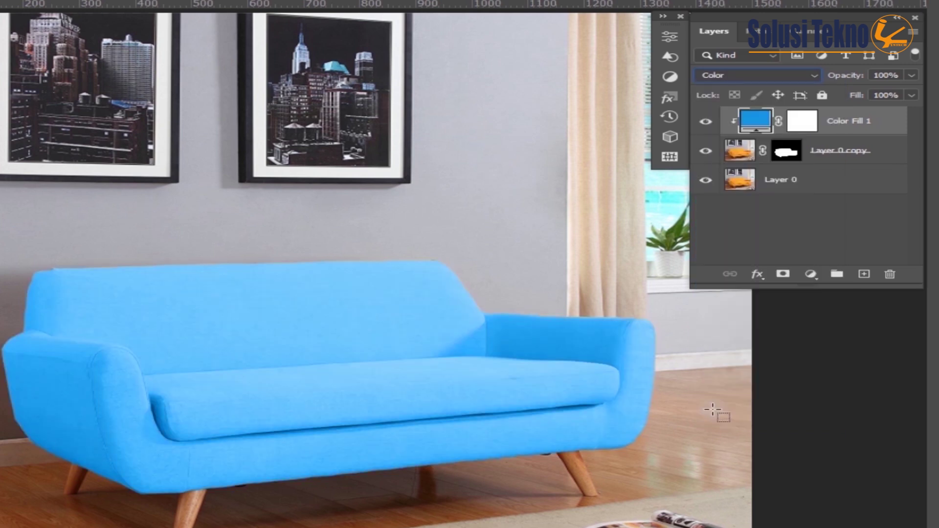
# Step: Add a Levels adjustment directly above Layer 0 copy with input levels of 75, 0.61 and 250
pyautogui.click(827, 151)
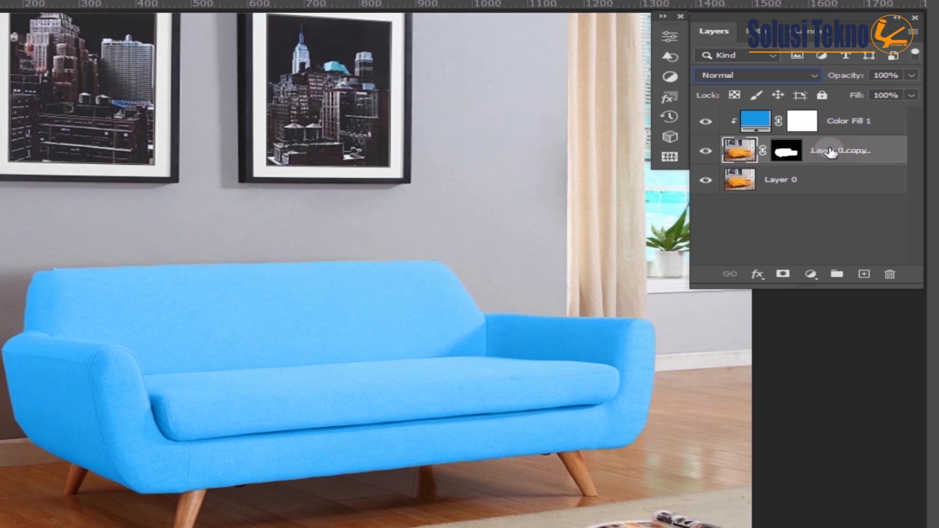
pyautogui.click(814, 281)
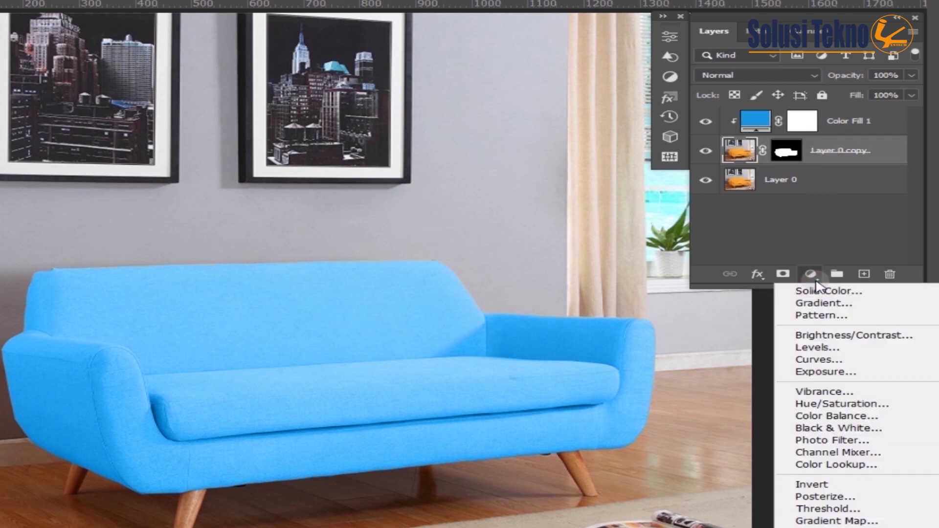
pyautogui.click(813, 348)
pyautogui.moveTo(457, 181); pyautogui.dragTo(509, 185)
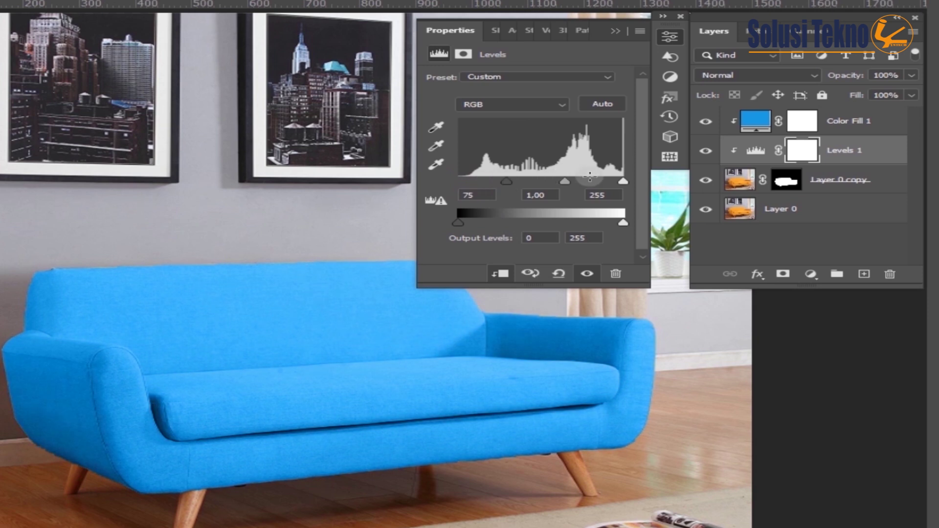
pyautogui.moveTo(620, 188); pyautogui.dragTo(582, 190)
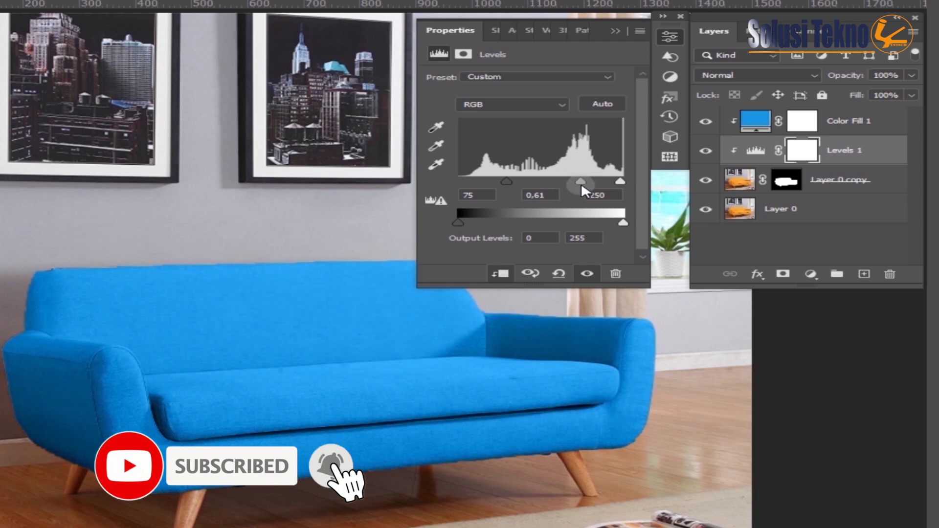
pyautogui.click(615, 32)
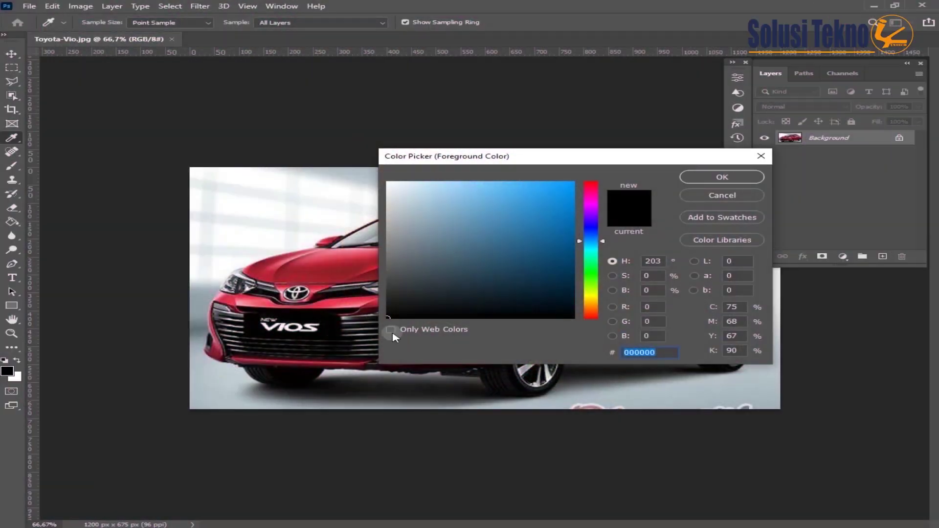
# Step: Pick an orange foreground colour with a hue of 25° and try to brush it over the front of the red car
pyautogui.moveTo(580, 241); pyautogui.dragTo(577, 204)
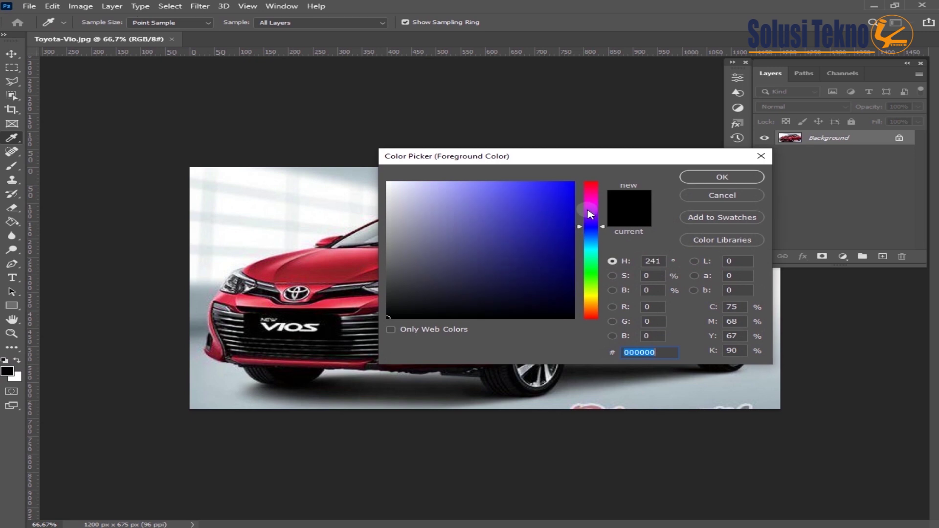
pyautogui.click(590, 309)
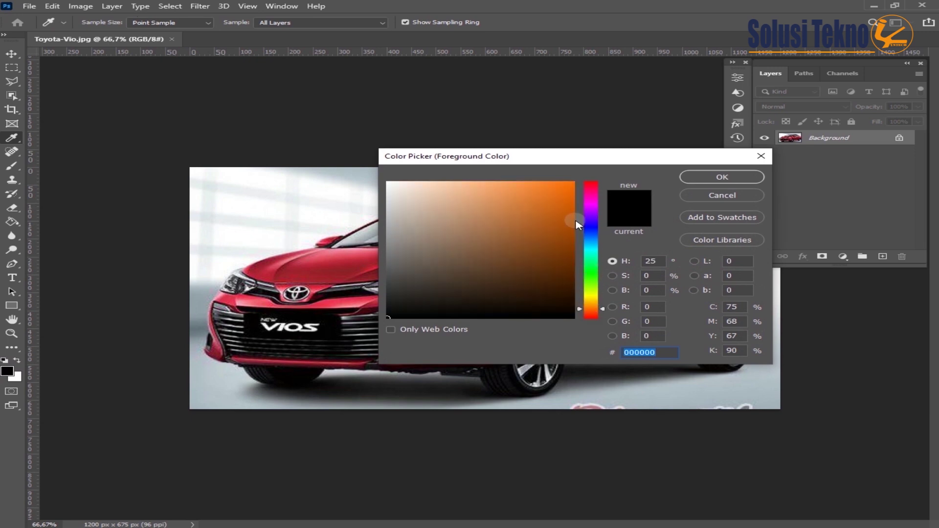
pyautogui.moveTo(569, 223); pyautogui.dragTo(577, 211)
pyautogui.click(732, 172)
pyautogui.moveTo(290, 272)
pyautogui.mouseDown()
pyautogui.moveTo(270, 278)
pyautogui.moveTo(336, 260)
pyautogui.moveTo(516, 254)
pyautogui.moveTo(408, 263)
pyautogui.moveTo(255, 307)
pyautogui.mouseUp()
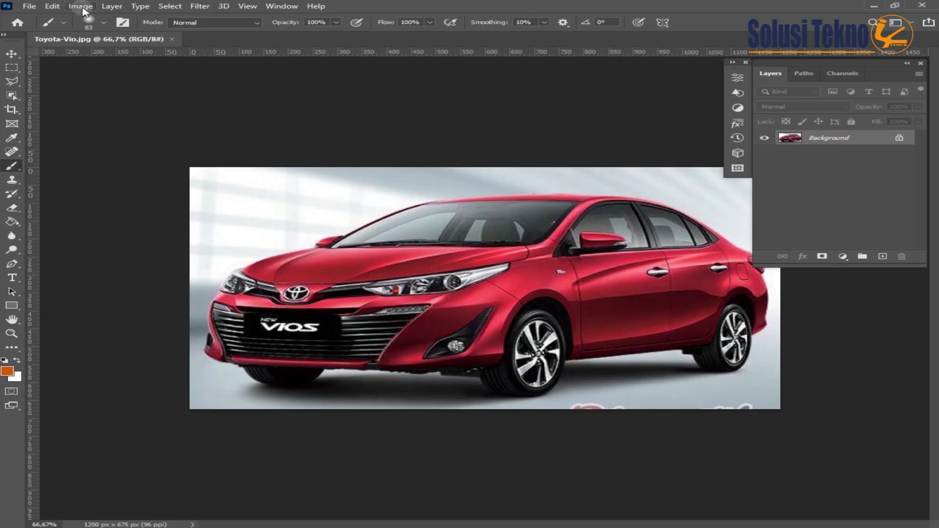
# Step: Recolour the red car orange with a Hue/Saturation adjustment of Hue +35 and Saturation +18
pyautogui.click(80, 6)
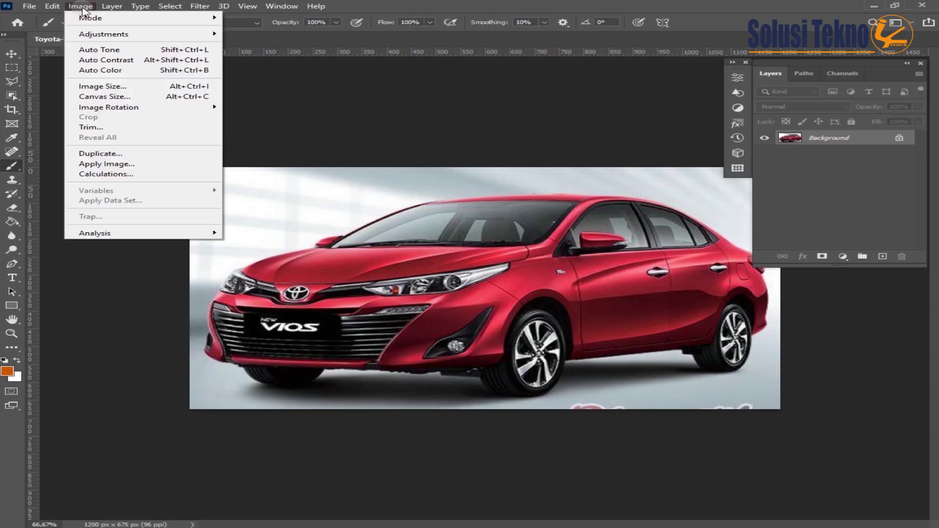
pyautogui.moveTo(205, 34)
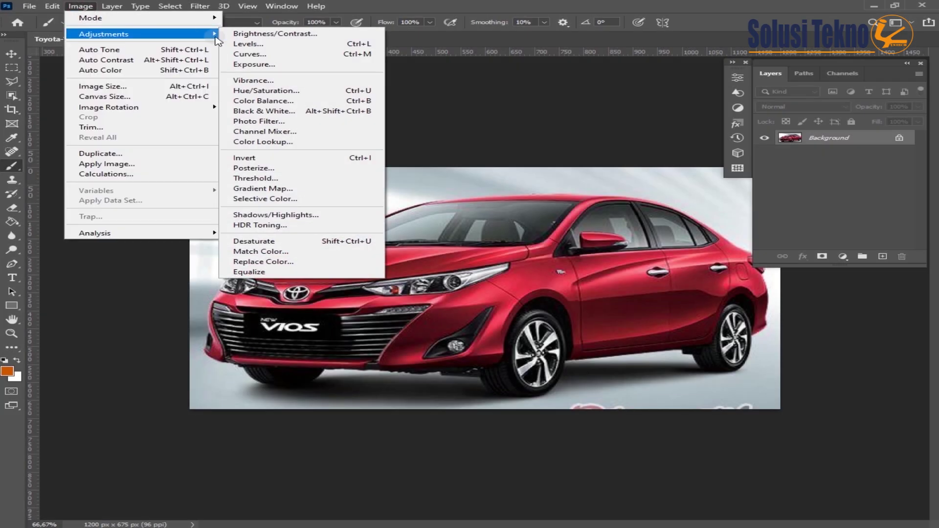
pyautogui.click(259, 92)
pyautogui.moveTo(722, 330); pyautogui.dragTo(767, 331)
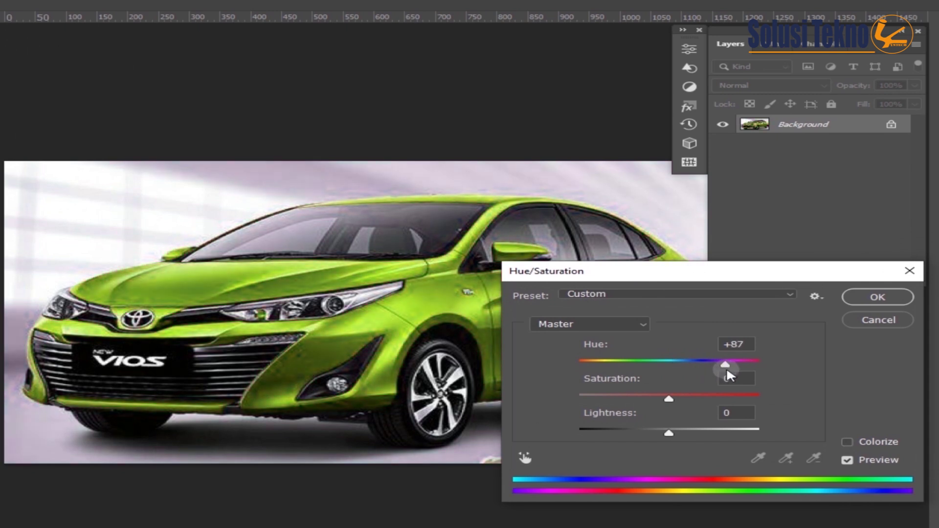
pyautogui.moveTo(673, 398)
pyautogui.mouseDown()
pyautogui.moveTo(711, 397)
pyautogui.moveTo(623, 403)
pyautogui.moveTo(737, 405)
pyautogui.moveTo(706, 414)
pyautogui.moveTo(687, 395)
pyautogui.mouseUp()
pyautogui.moveTo(727, 364); pyautogui.dragTo(701, 366)
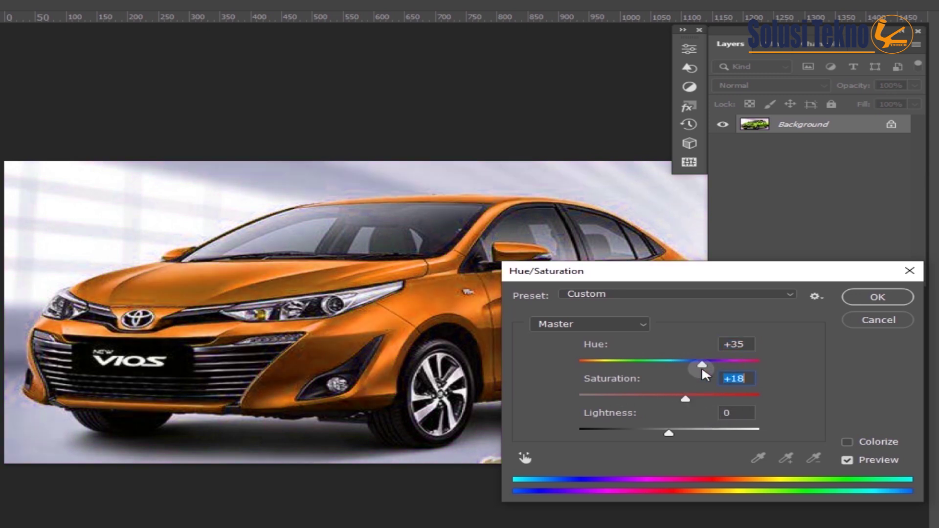
pyautogui.click(873, 297)
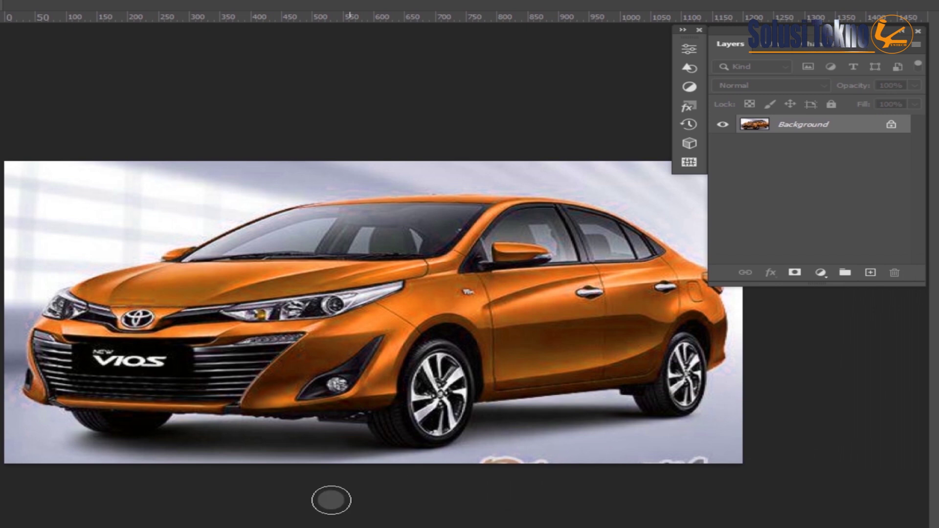